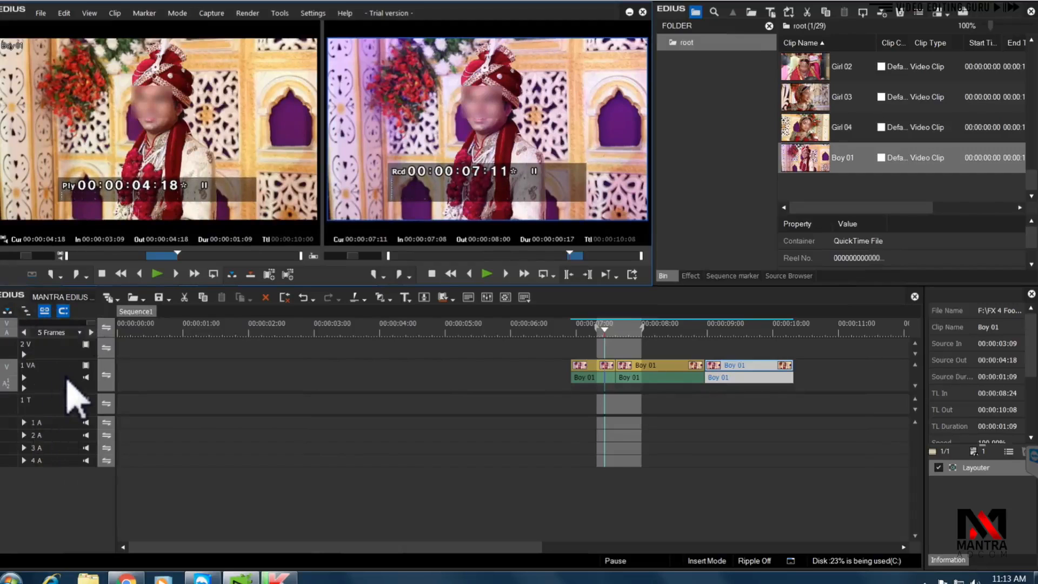
Move the last Boy 01 clip between the first two Boy 01 clips on track 1 VA in Insert mode.
click(66, 379)
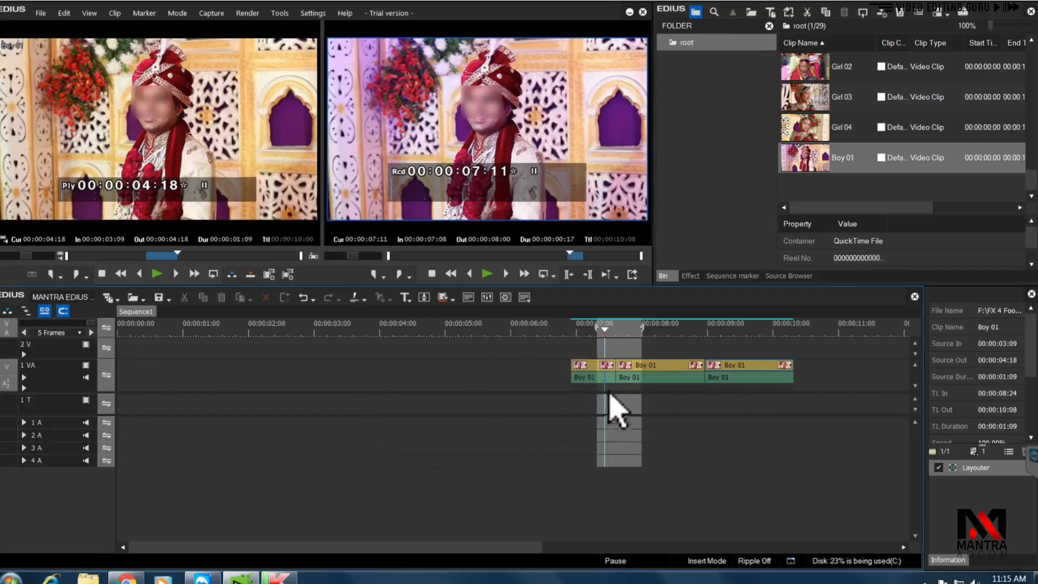
click(618, 331)
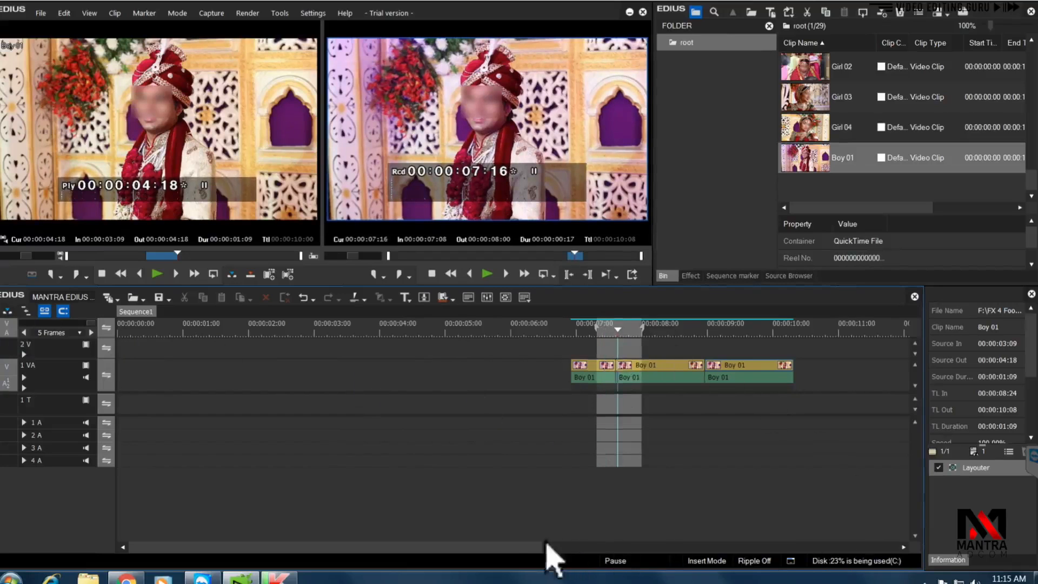
drag(534, 547, 617, 552)
drag(593, 378, 537, 375)
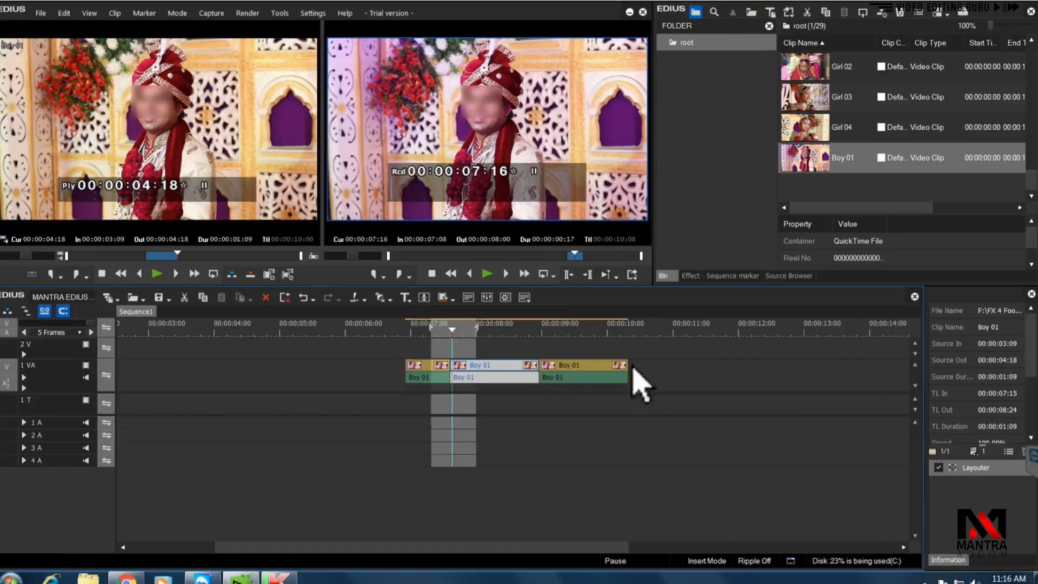
Extend the end of the last Boy 01 clip to about 00:00:11:23 and insert that clip directly after the first one.
drag(626, 368, 733, 372)
drag(564, 378, 484, 366)
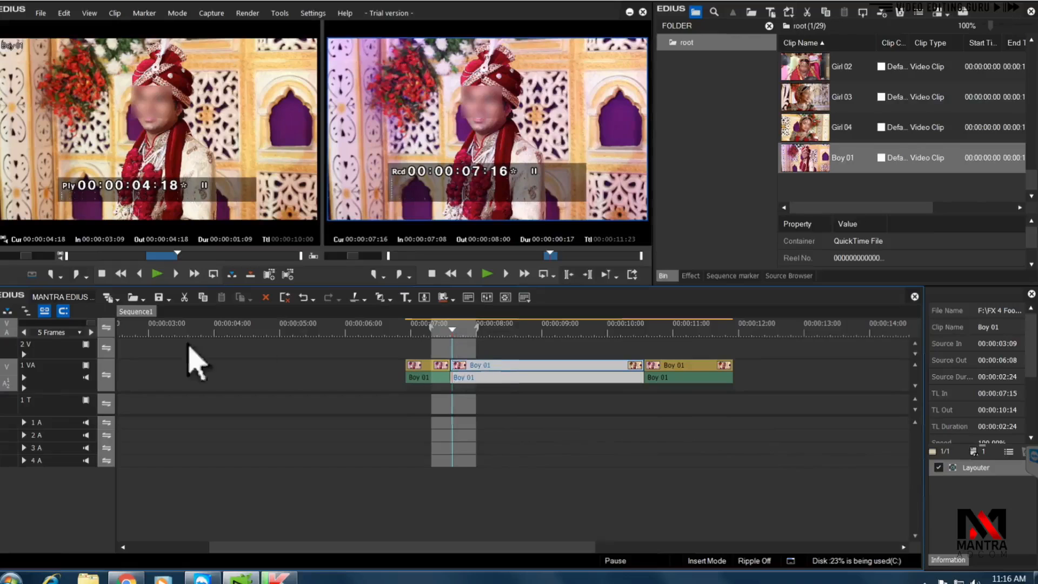
Switch to Overwrite mode and move the last Boy 01 clip to 00:00:07:15, over the start of the middle clip.
click(8, 311)
drag(679, 372, 490, 373)
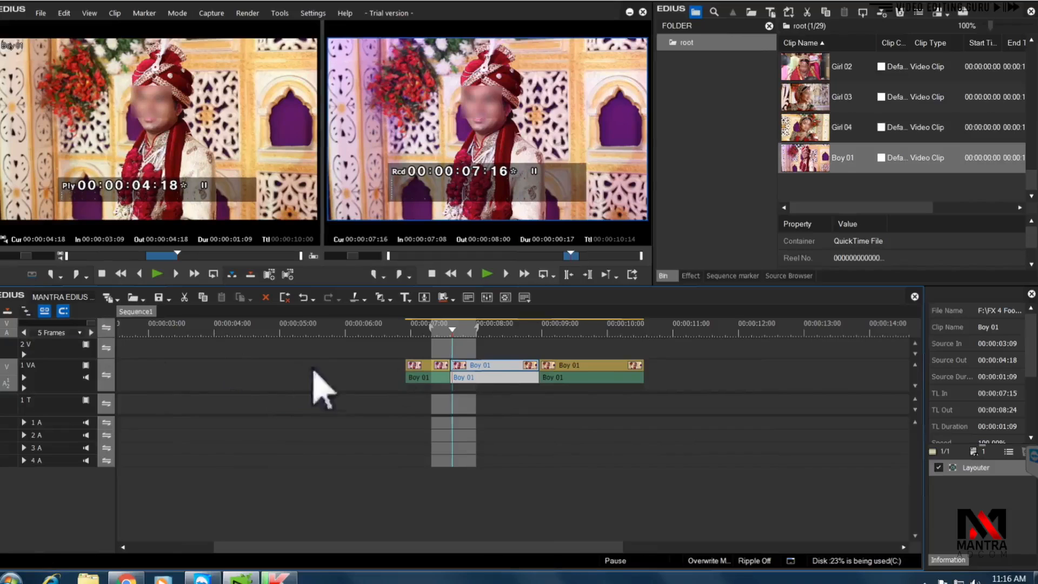
Delete the timeline content between the In and Out points without ripple, and undo the deletion.
right_click(498, 333)
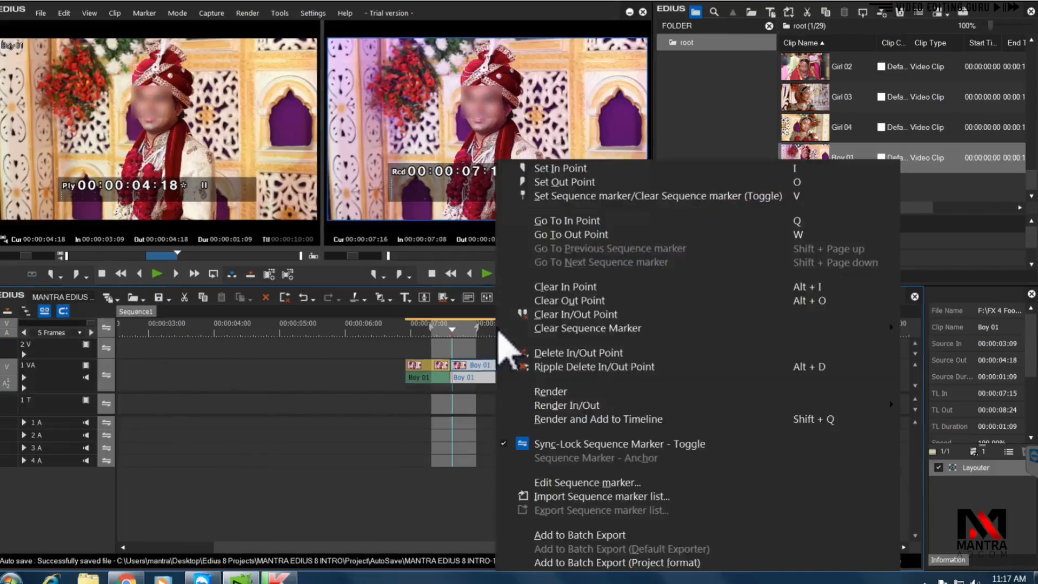
click(587, 354)
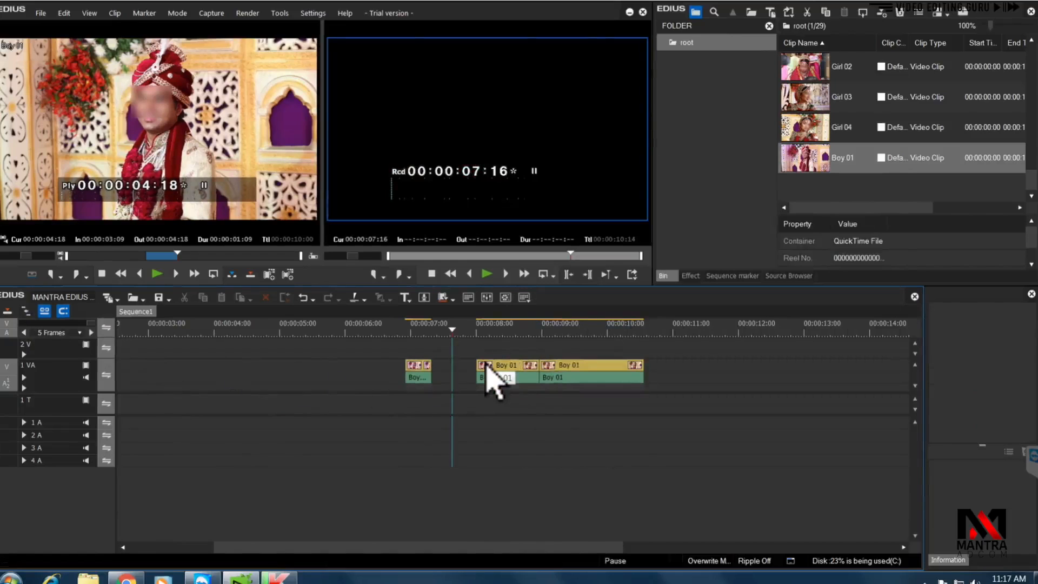
key(ctrl+z)
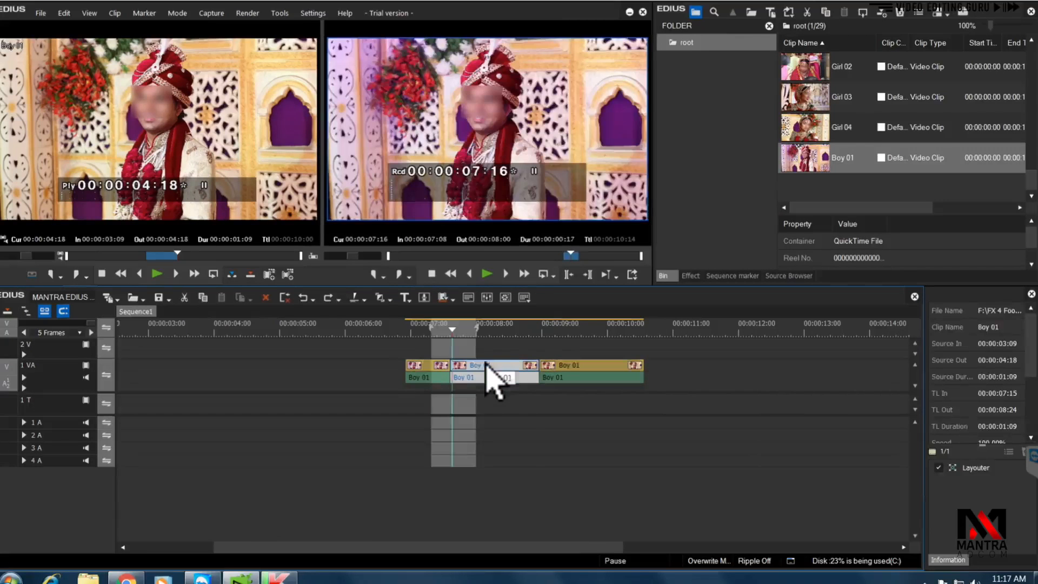
Clear the timeline's In/Out points and extend the start of the first Boy 01 clip back to about 00:00:06:04.
right_click(461, 334)
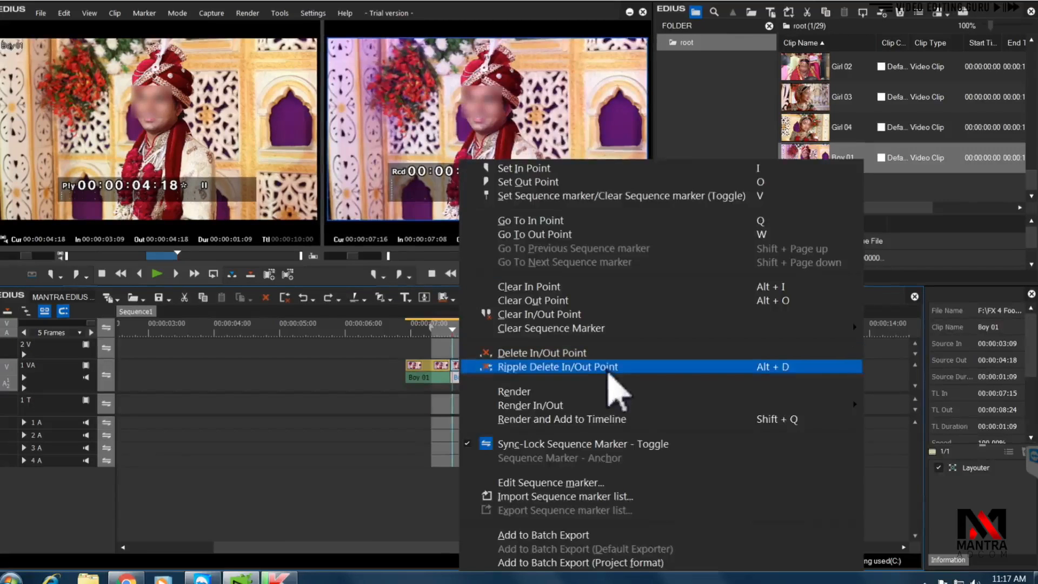
click(596, 316)
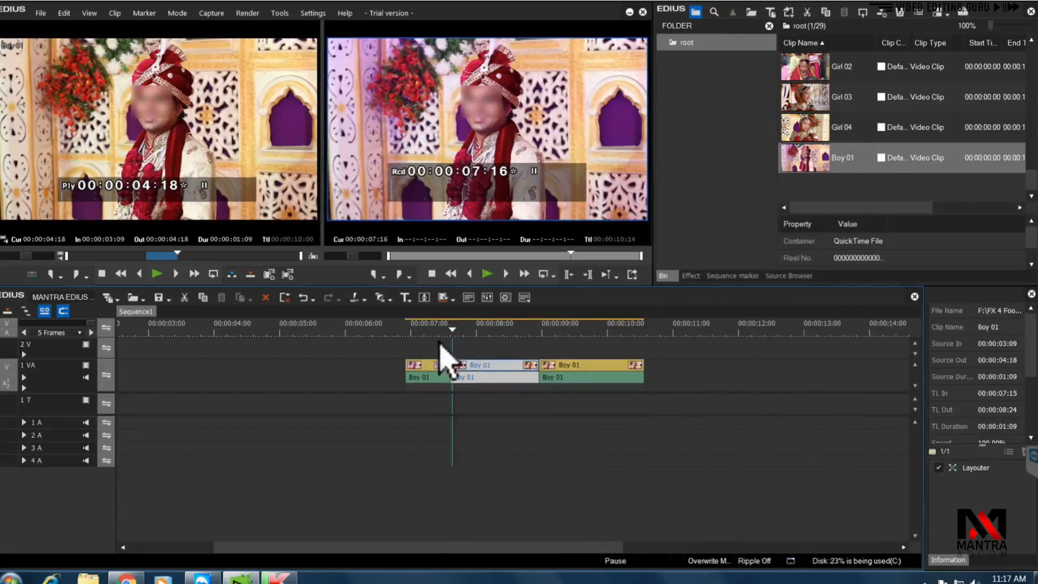
click(479, 342)
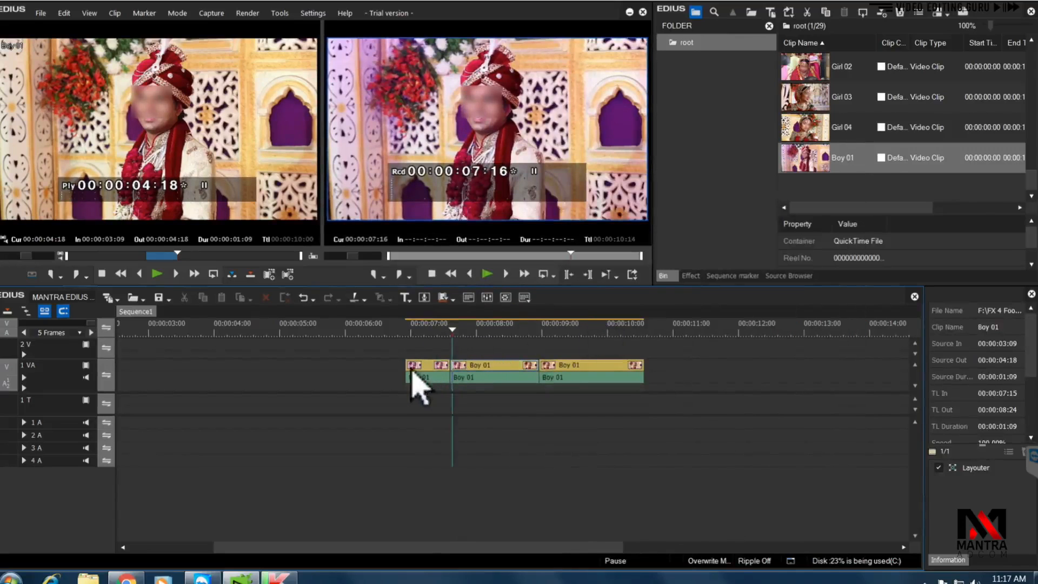
drag(409, 373, 356, 379)
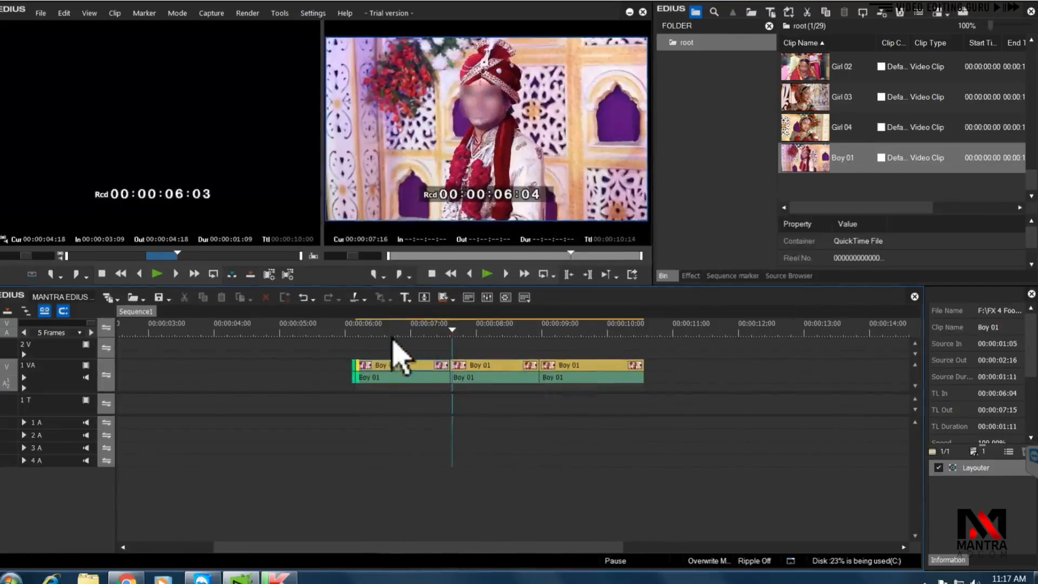
Load Girl 03 in the player, mark an In point at 00:00:01:12 and an Out point about one second on, and append the range to the Boy 01 clips.
double_click(822, 105)
click(103, 256)
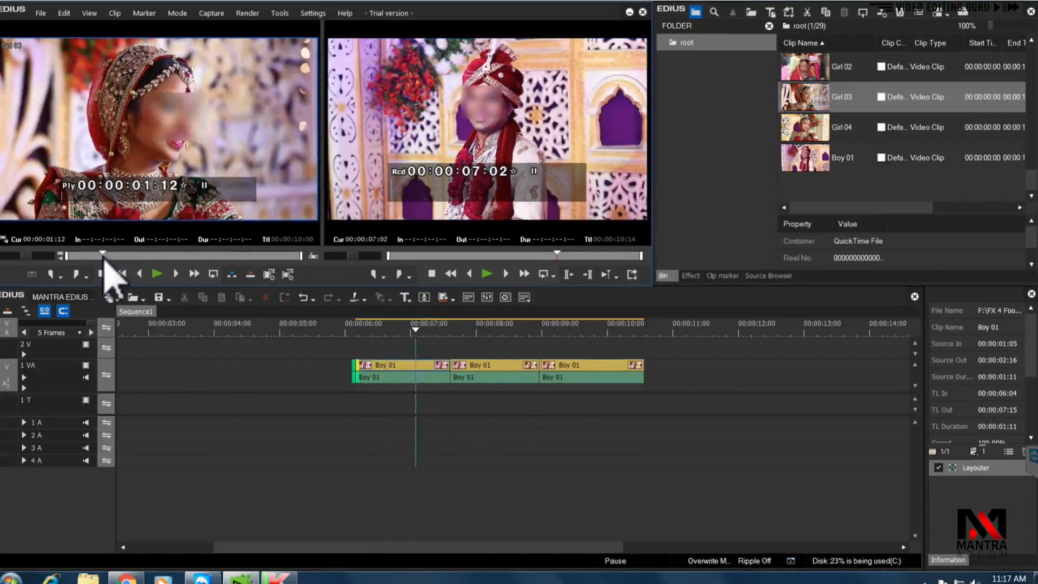
key(i)
click(126, 256)
key(o)
drag(227, 151, 827, 232)
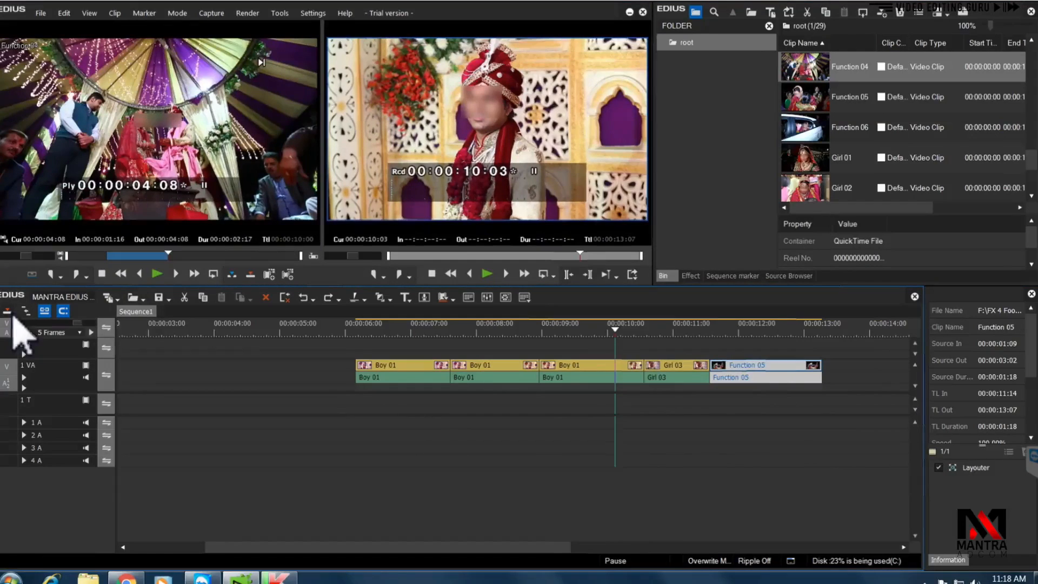
Place Function 04 over the clips following the last Boy 01 clip in Overwrite mode, and undo the placement.
drag(154, 173, 646, 372)
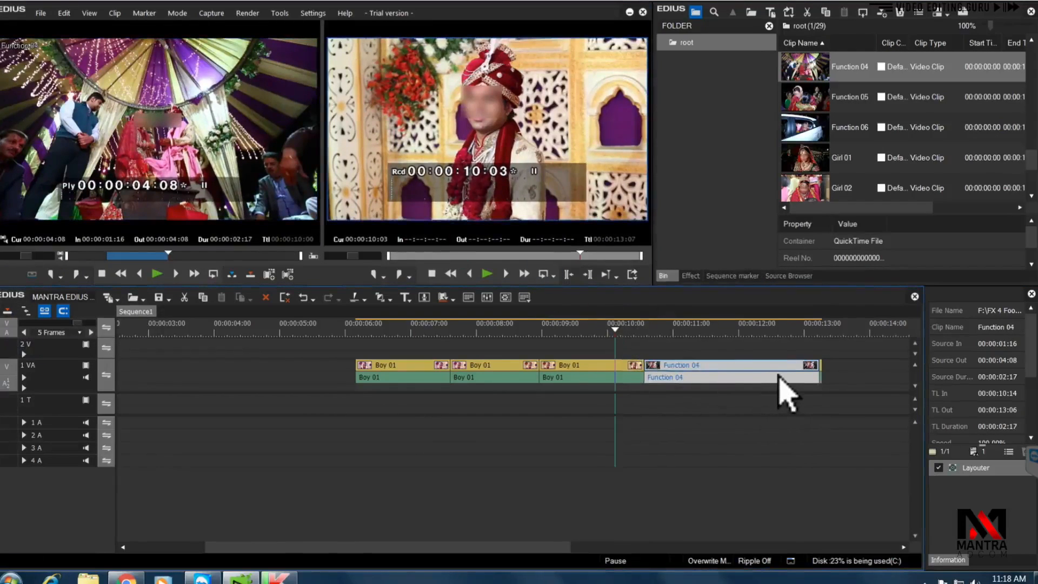
key(ctrl+z)
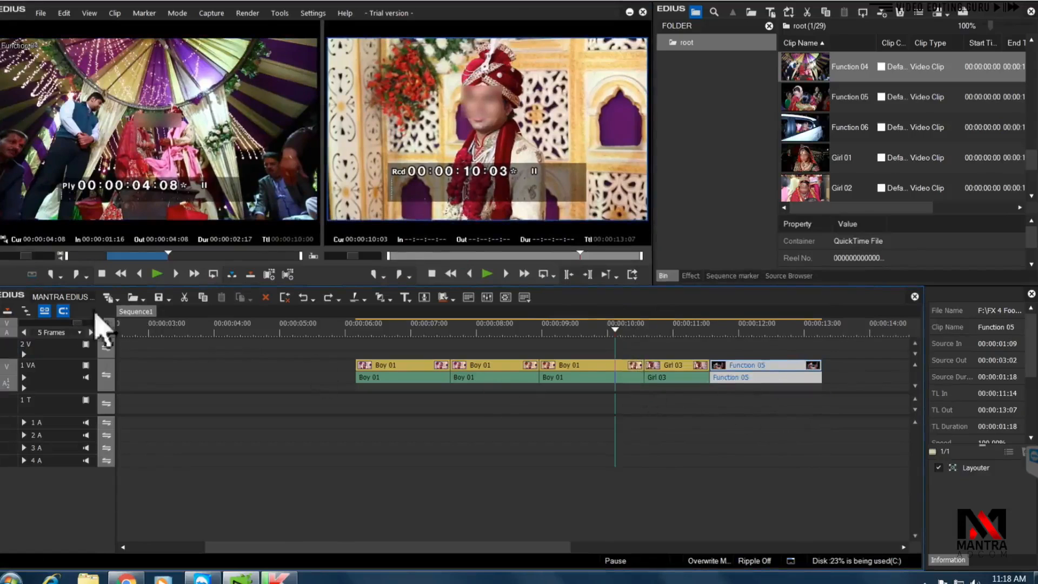
Switch to Insert mode and insert the marked range of Function 04 directly after the last Boy 01 clip.
click(8, 313)
drag(139, 124, 644, 369)
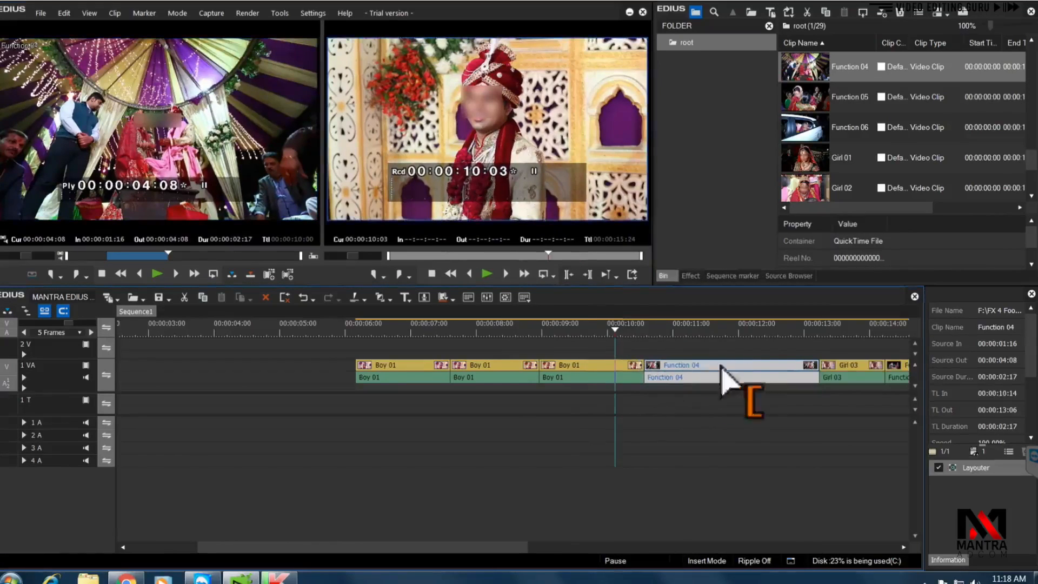
drag(505, 547, 595, 547)
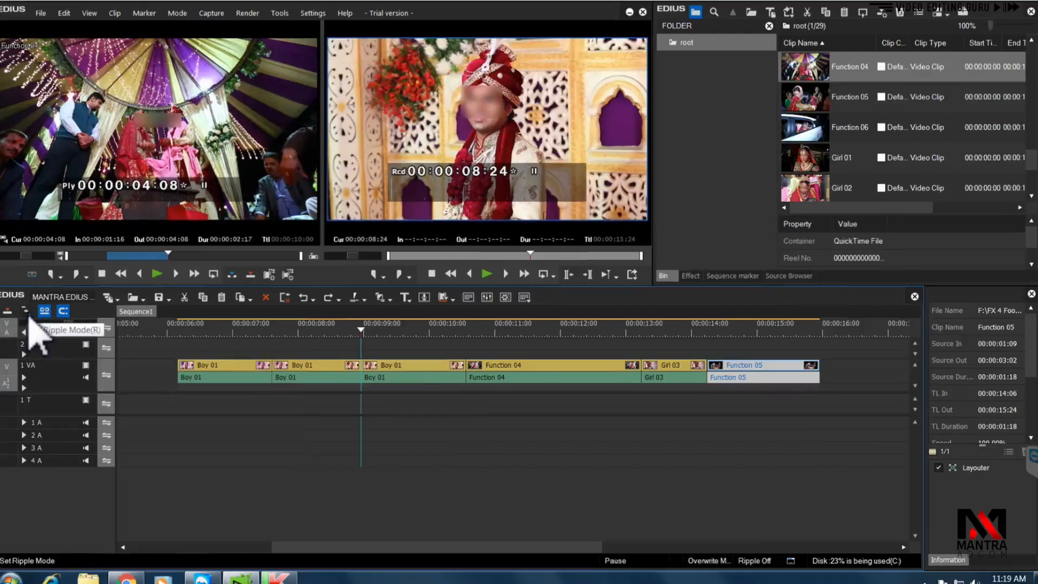
Delete the third Boy 01 clip with Ripple mode off, and undo the deletion.
click(410, 370)
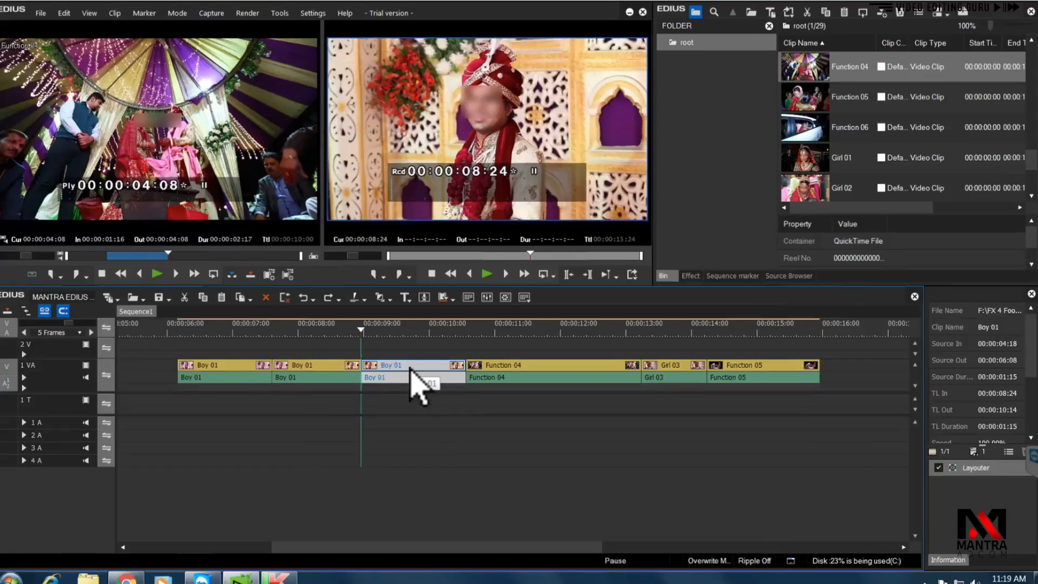
key(Delete)
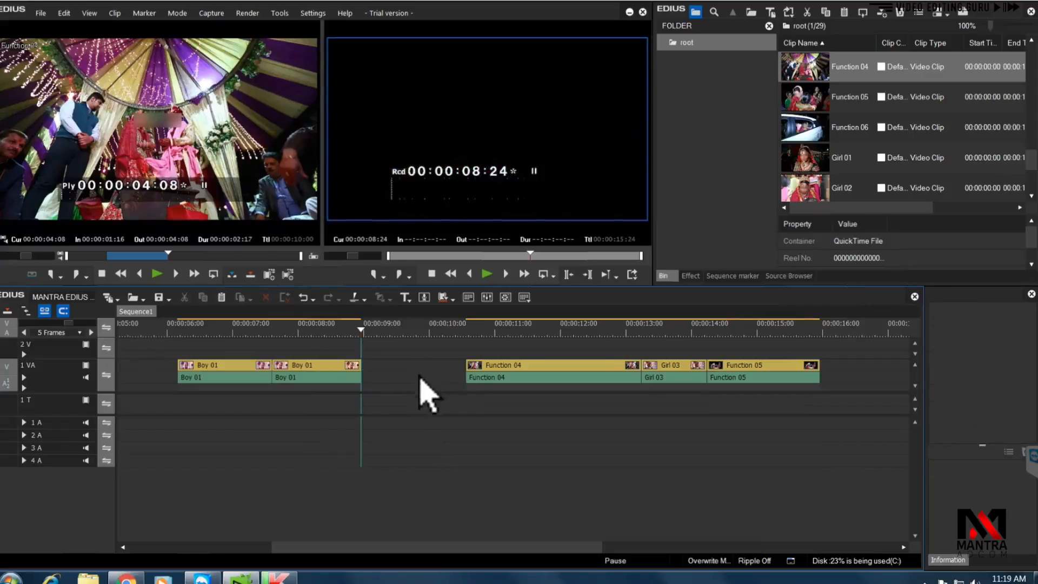
key(ctrl+z)
Try deleting the third Boy 01 clip with Ripple mode on, undo it, and turn Ripple mode off.
click(26, 310)
key(Delete)
key(ctrl+z)
click(26, 311)
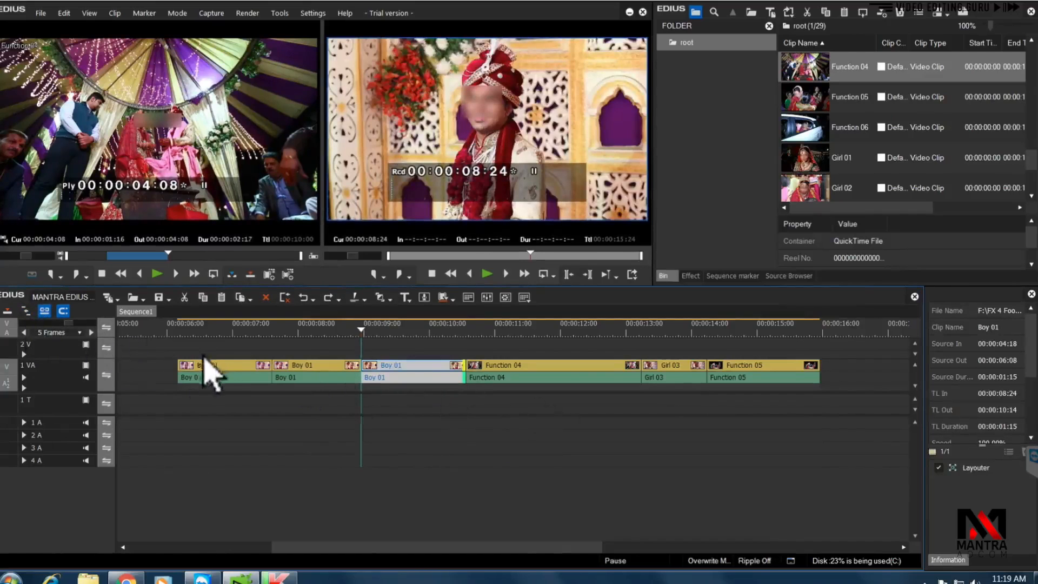
Turn Group/Link mode off and back on.
click(46, 316)
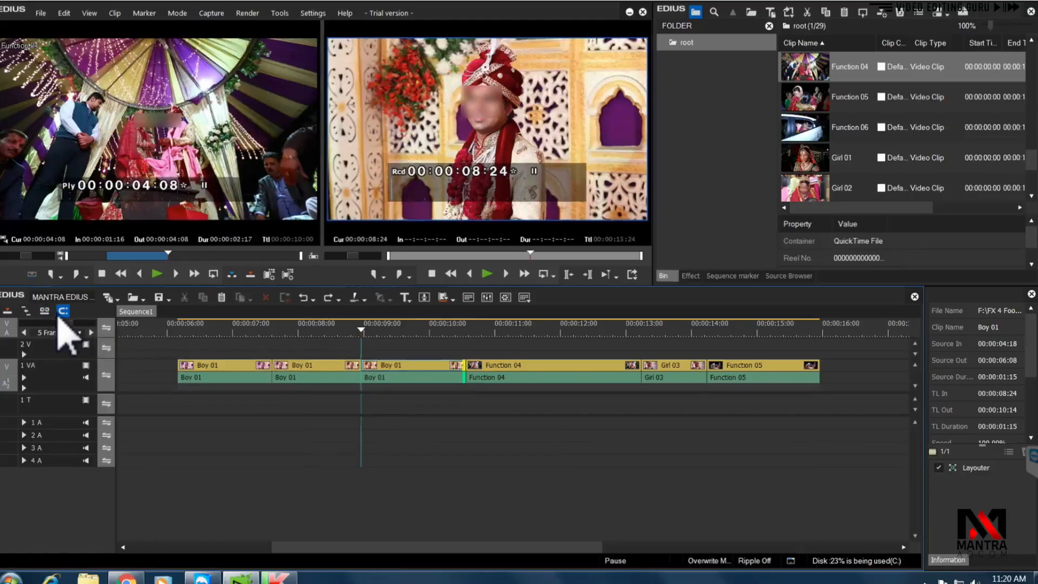
click(47, 314)
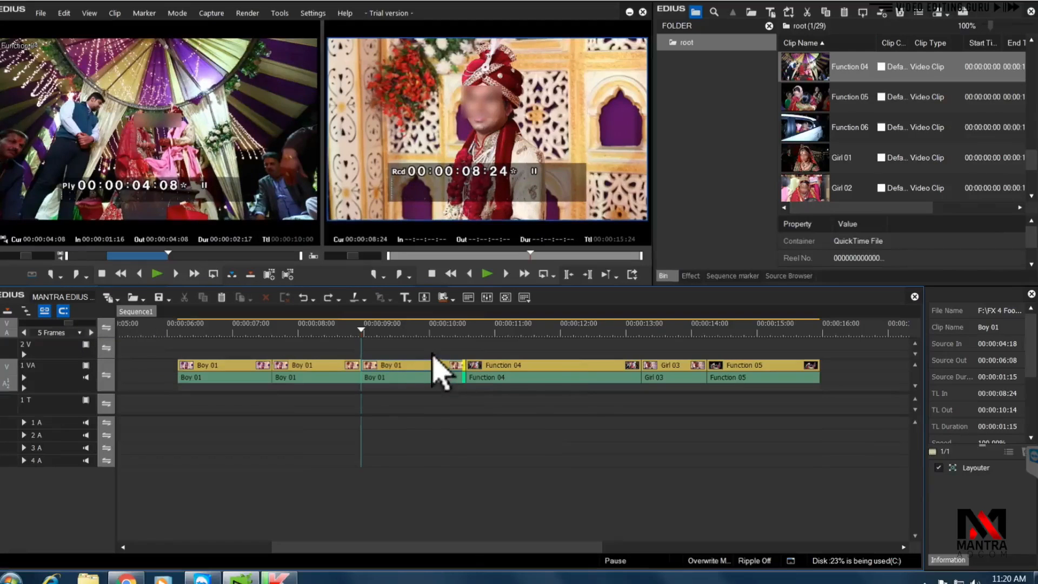
Try moving the linked Function 05 clip earlier on track 1 VA with snapping on.
click(597, 372)
mouse_move(750, 366)
mouse_down()
mouse_move(778, 366)
mouse_move(725, 369)
mouse_move(744, 368)
mouse_up()
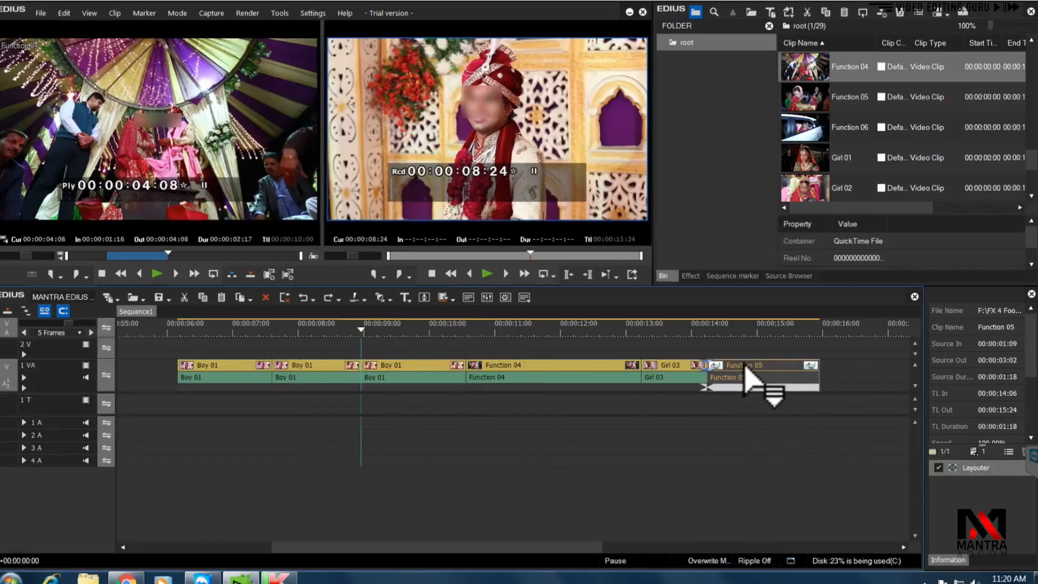
drag(744, 368, 573, 363)
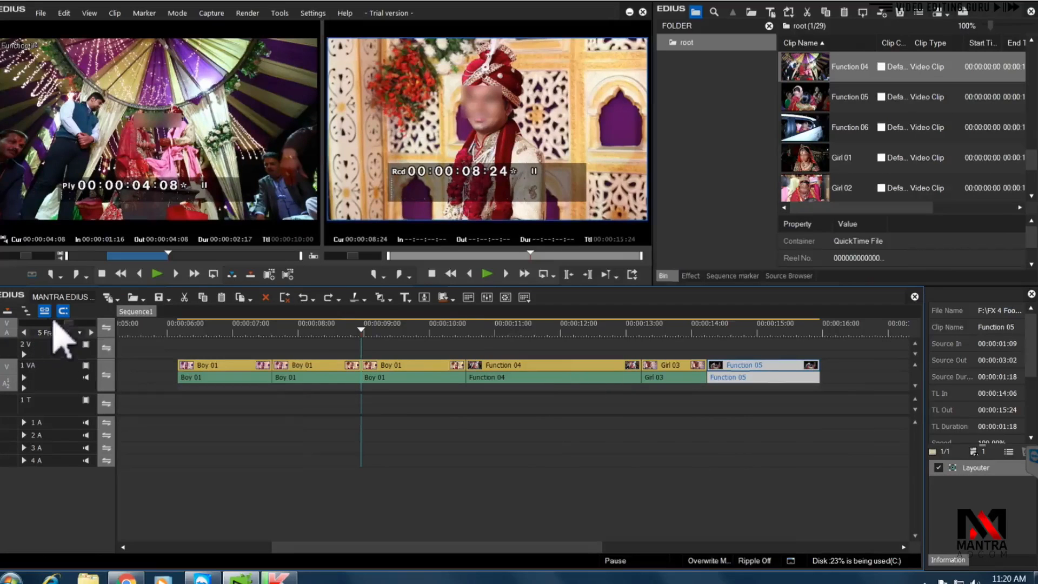
Move the Function 05 clip two frames earlier with snapping off, and turn snapping back on.
mouse_move(734, 370)
mouse_down()
mouse_move(783, 370)
mouse_move(731, 367)
mouse_up()
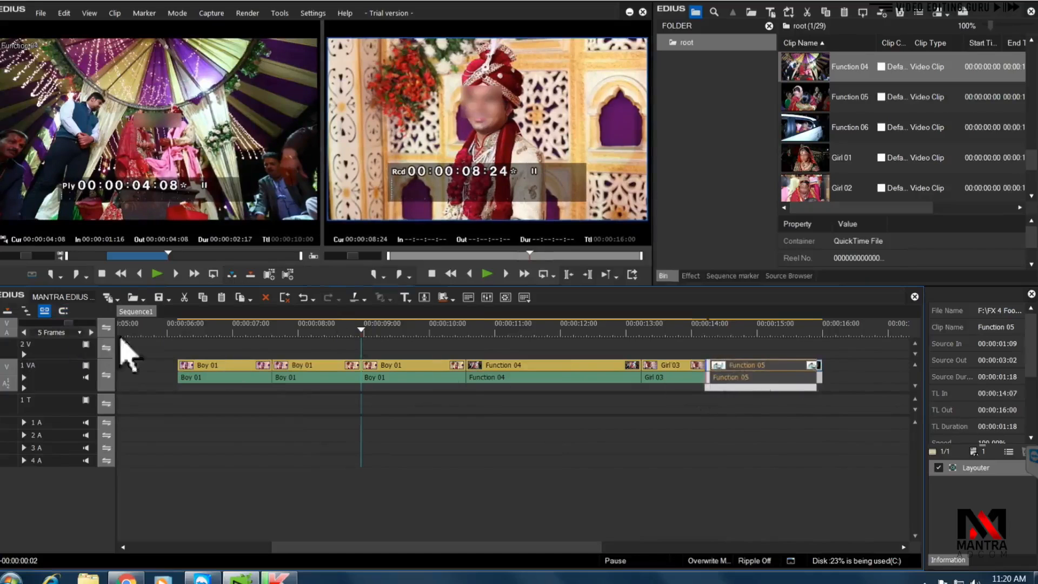
click(63, 311)
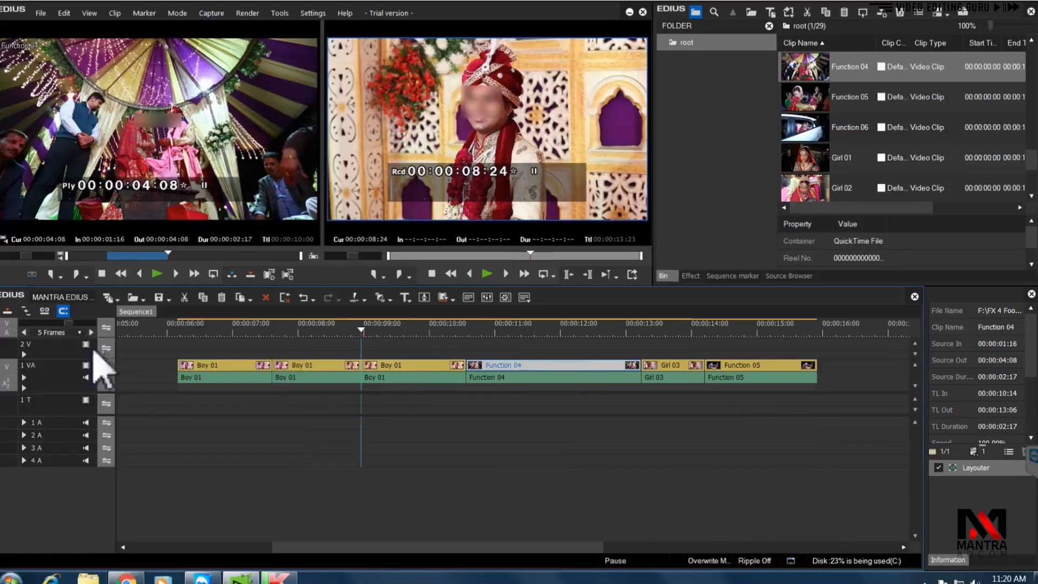